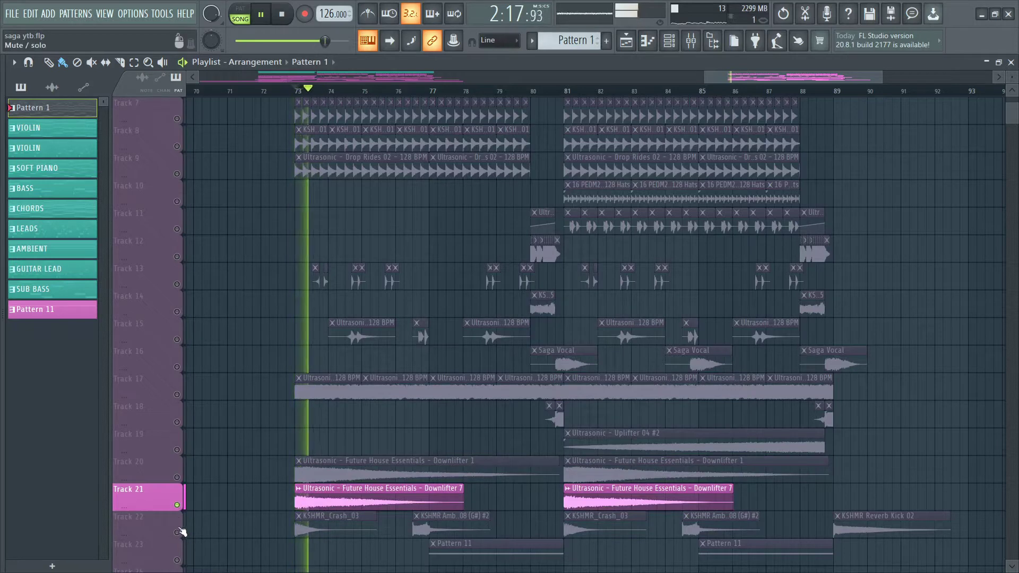
Solo Track 22 in the playlist and play it back.
left_click(183, 533)
key("space")
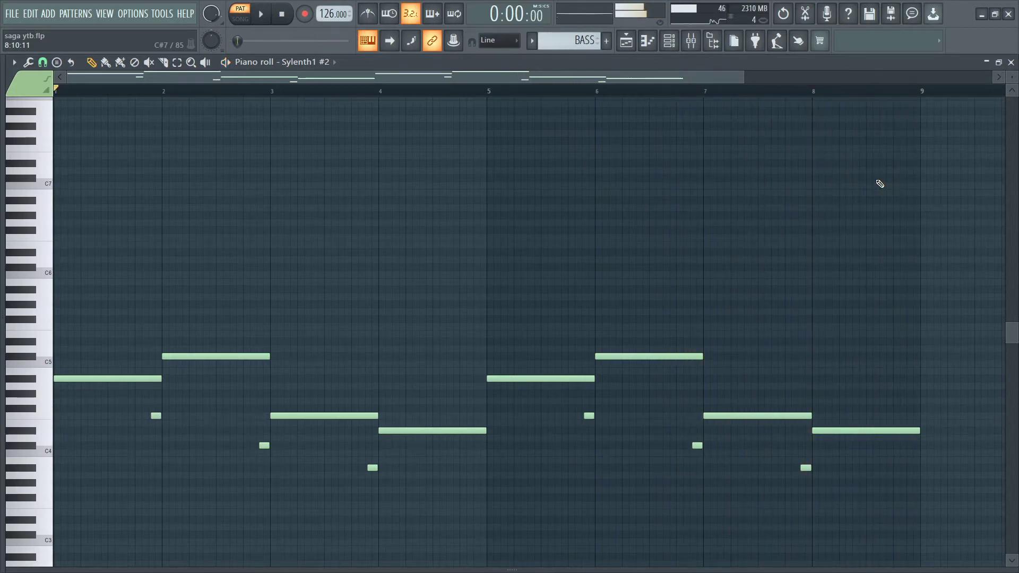
Show the channel rack and audition the BASS pattern's Sylenth1 #2, Sylenth1 #3, Serum_x64 and Sylenth1 #4 layers in solo, ending with all channels together.
key("F6")
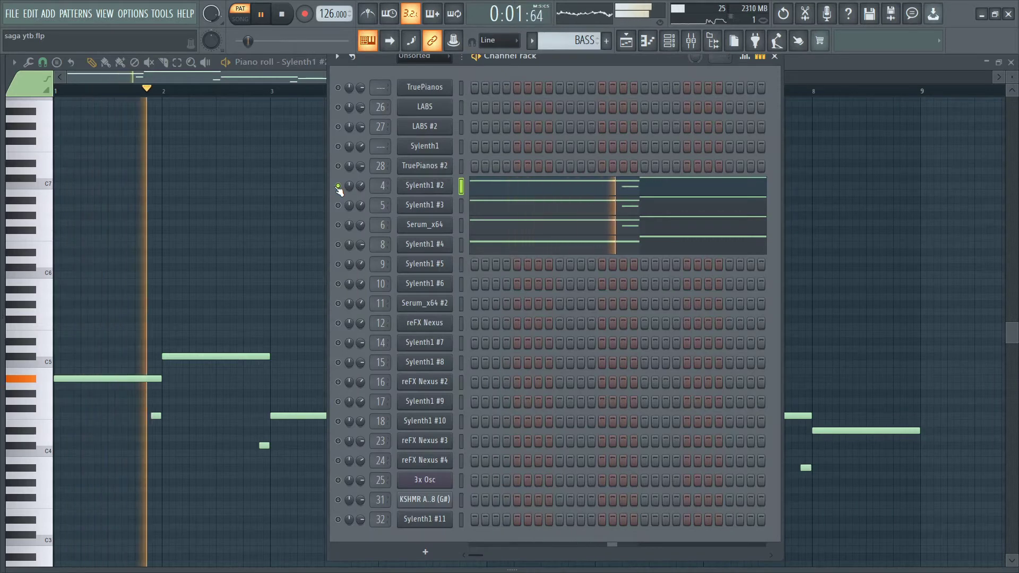
key("space")
key("space")
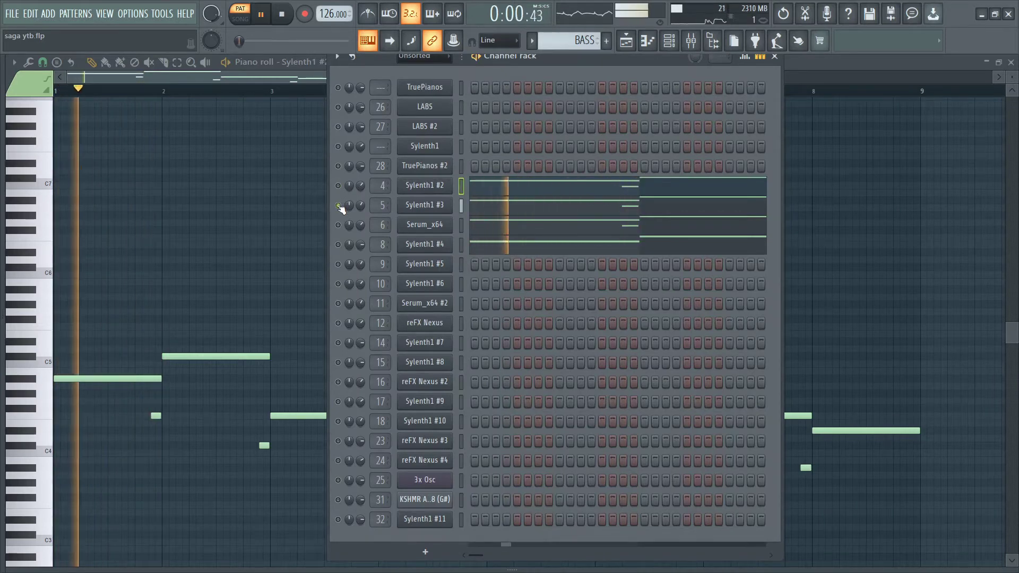
key("space")
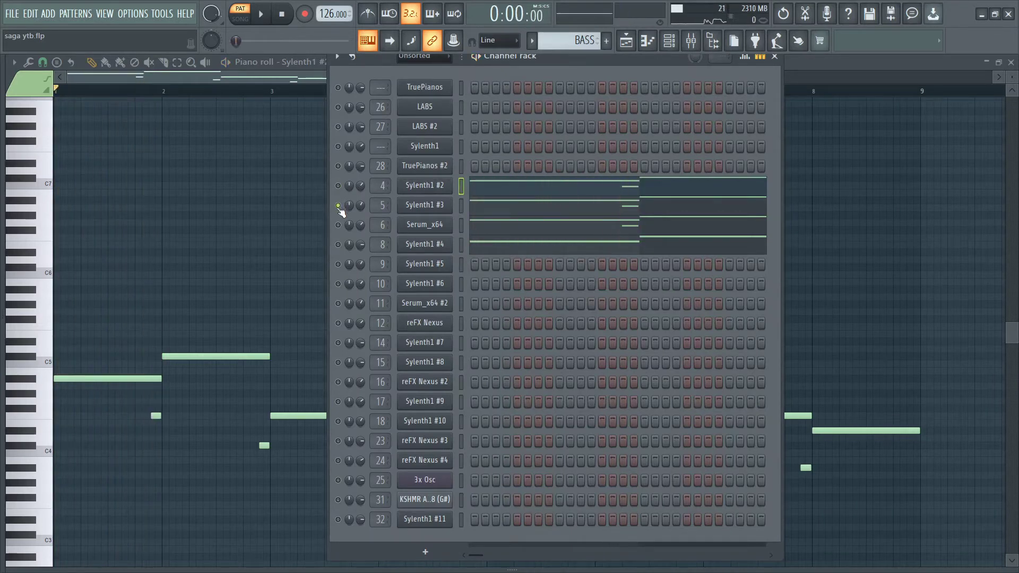
key("space")
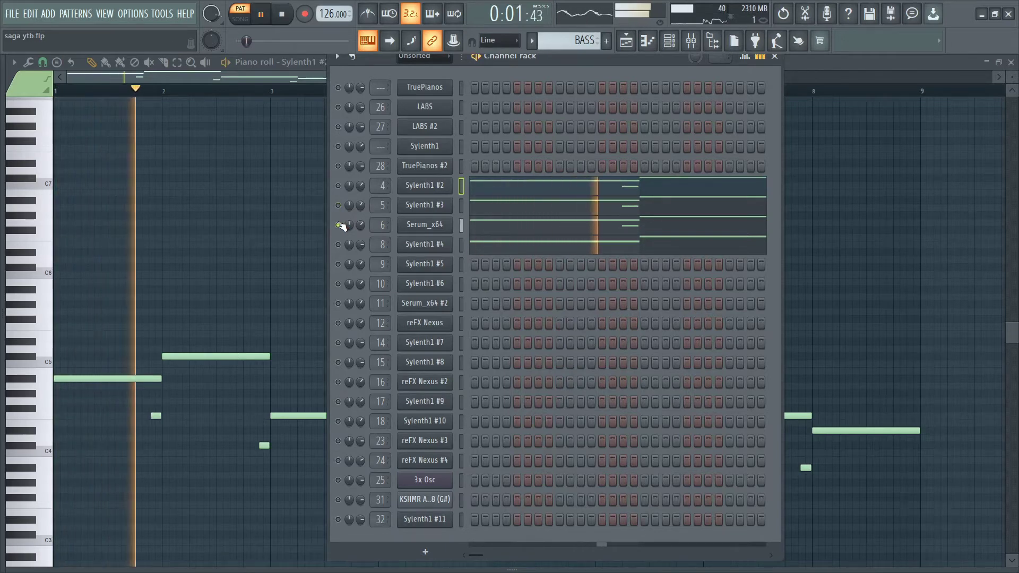
key("space")
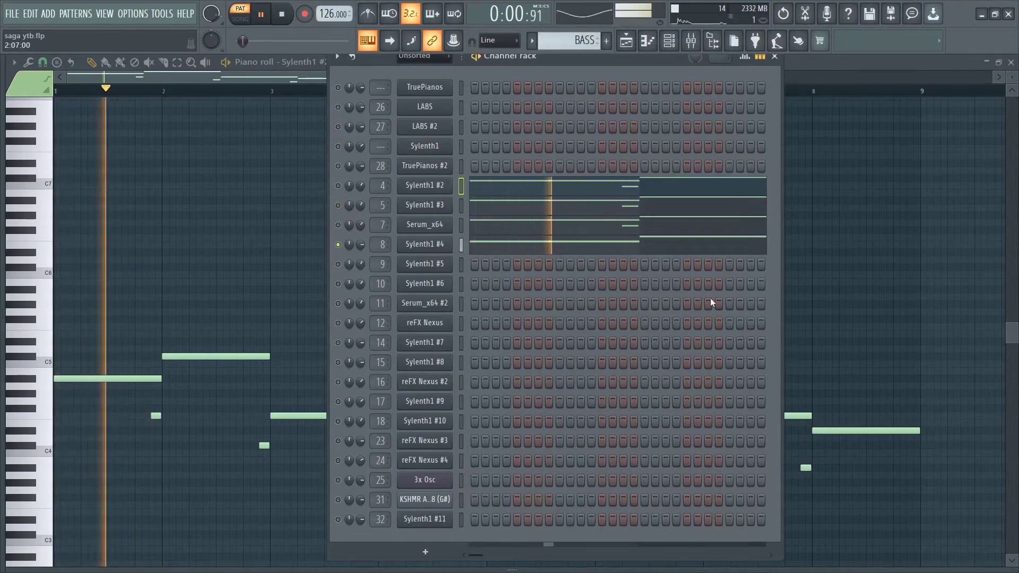
key("space")
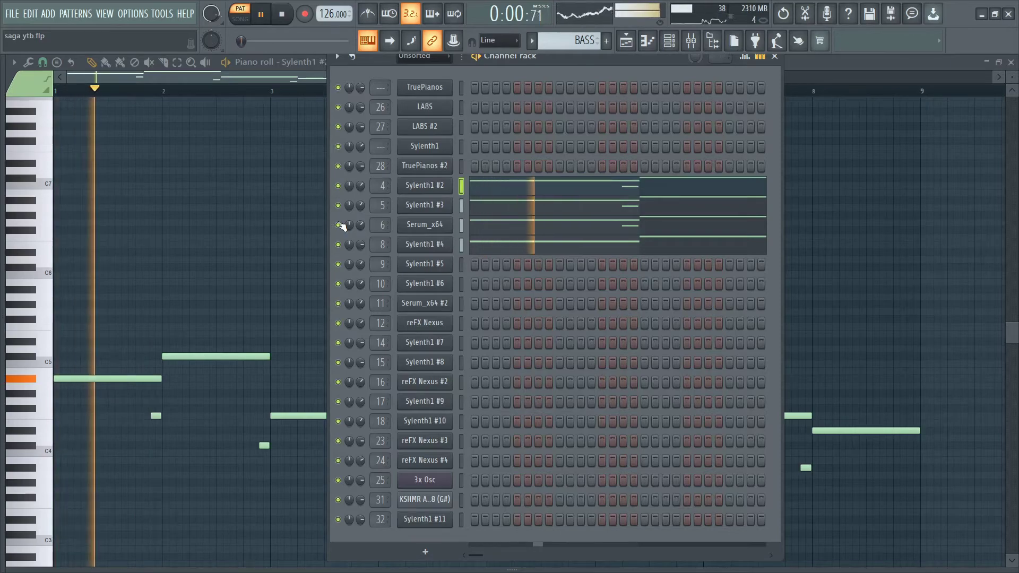
key("space")
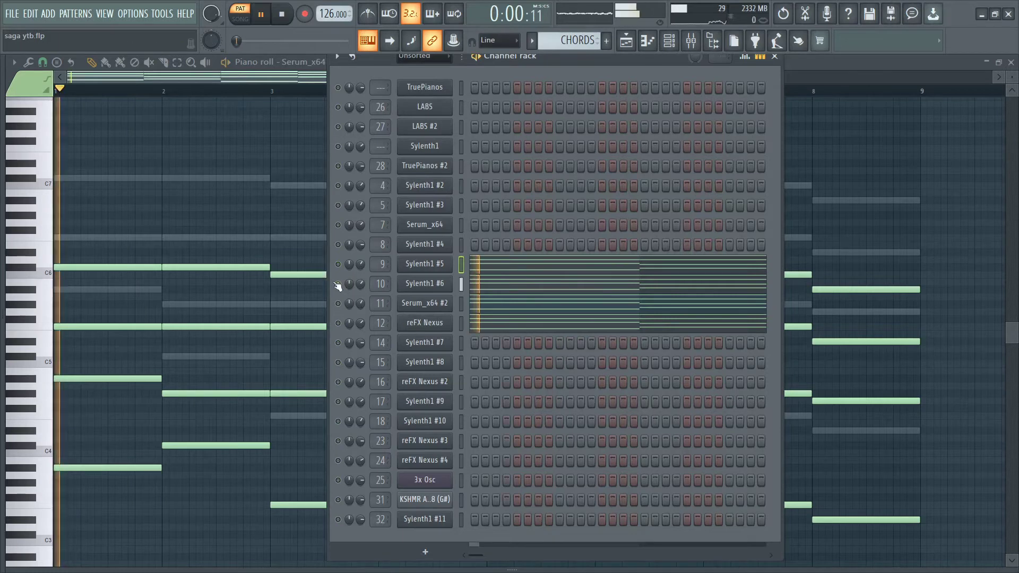
Audition the CHORDS pattern's Sylenth1 #6, Serum_x64 #2 and reFX Nexus layers in solo, ending with all channels together.
key("space")
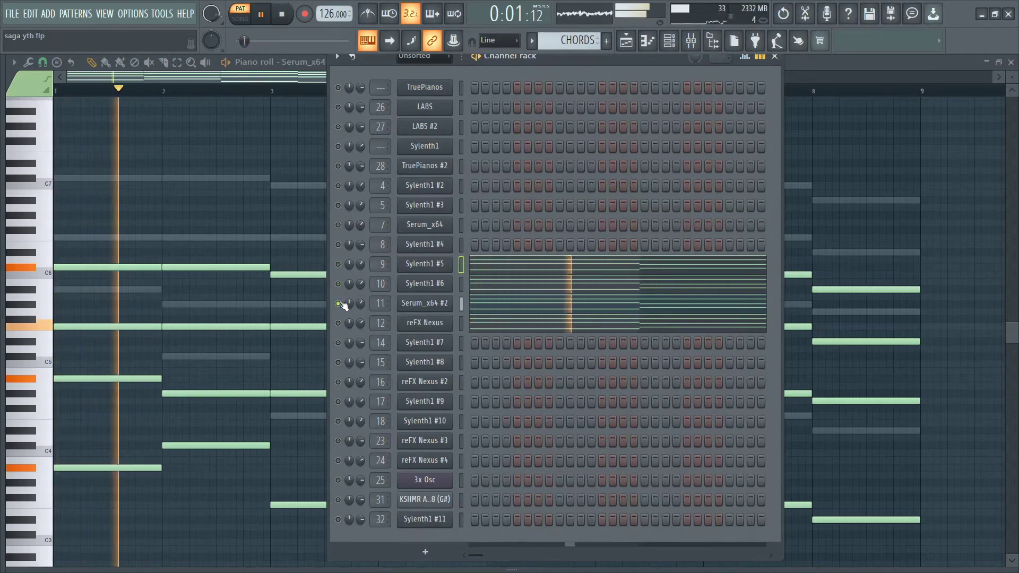
key("space")
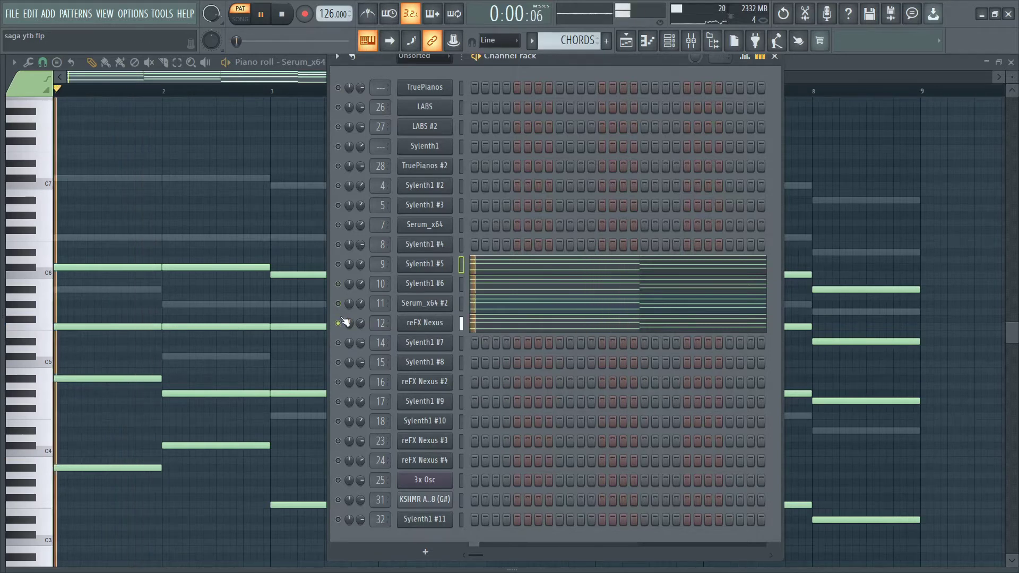
key("space")
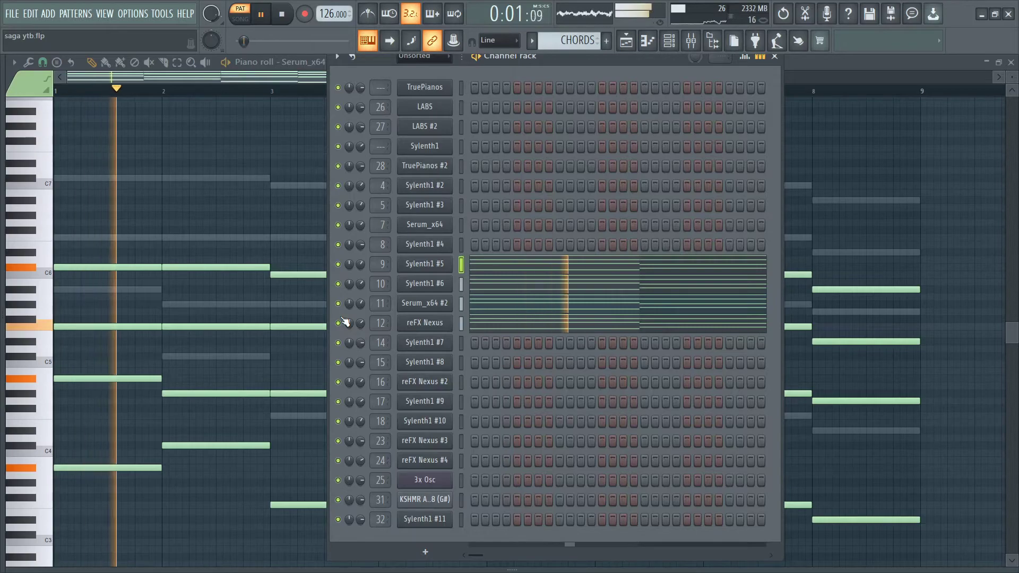
key("space")
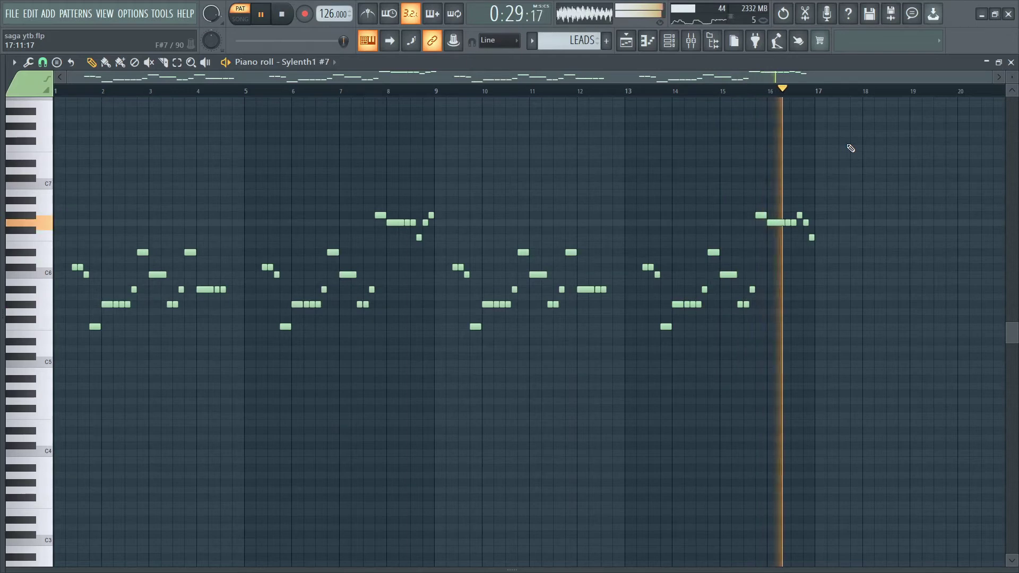
Show the channel rack for the LEADS pattern and audition its layers in solo, including Sylenth1 #7, reFX Nexus #2 and Sylenth1 #9, ending with all channels enabled.
key("space")
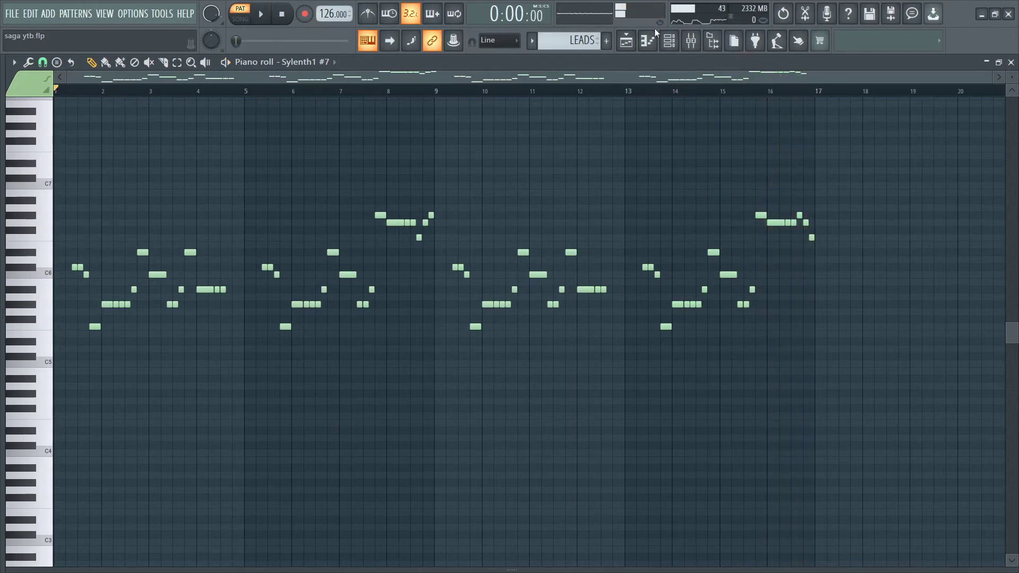
left_click(670, 41)
key("space")
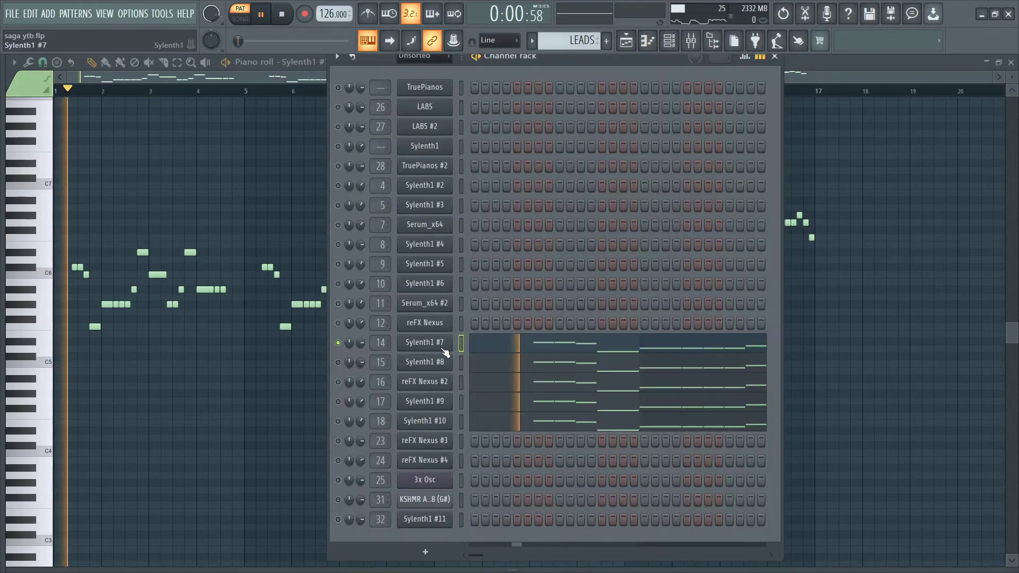
left_click(338, 383)
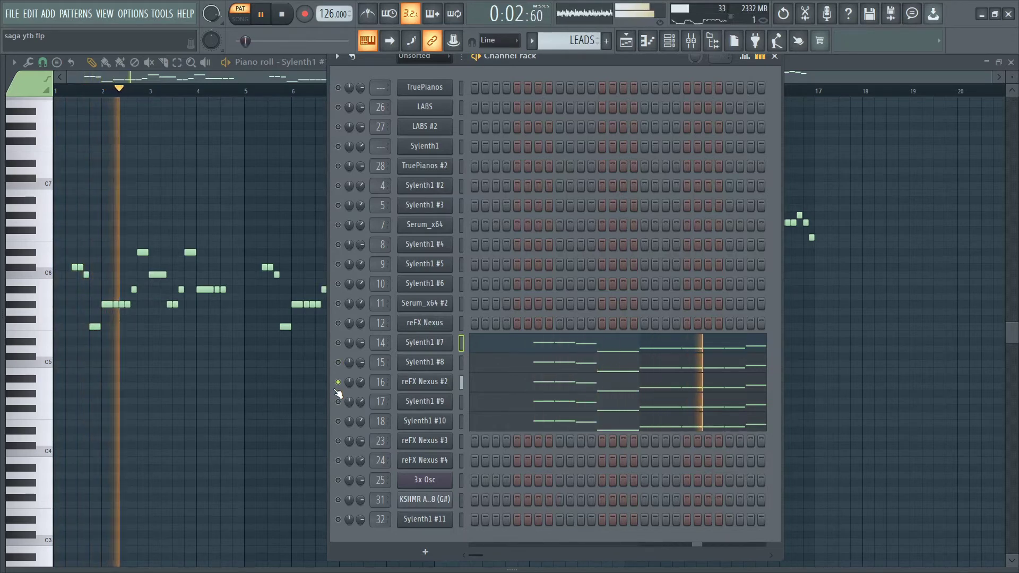
key("space")
key("space")
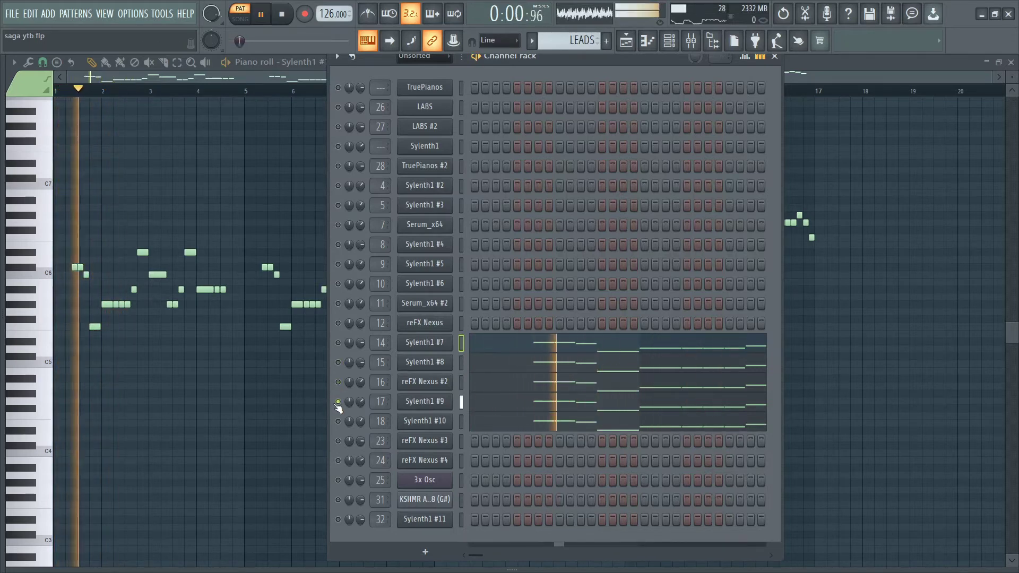
key("space")
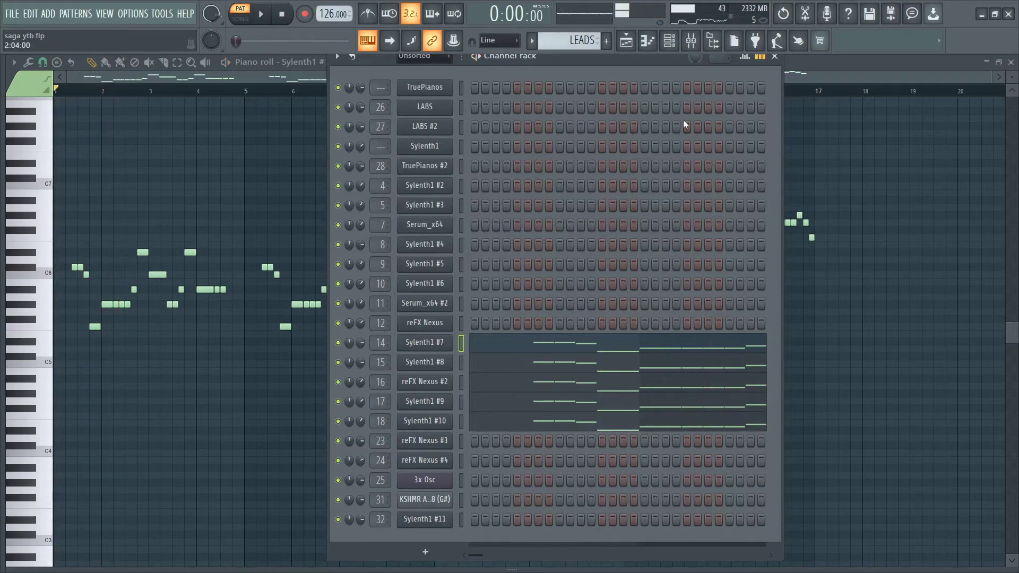
key("space")
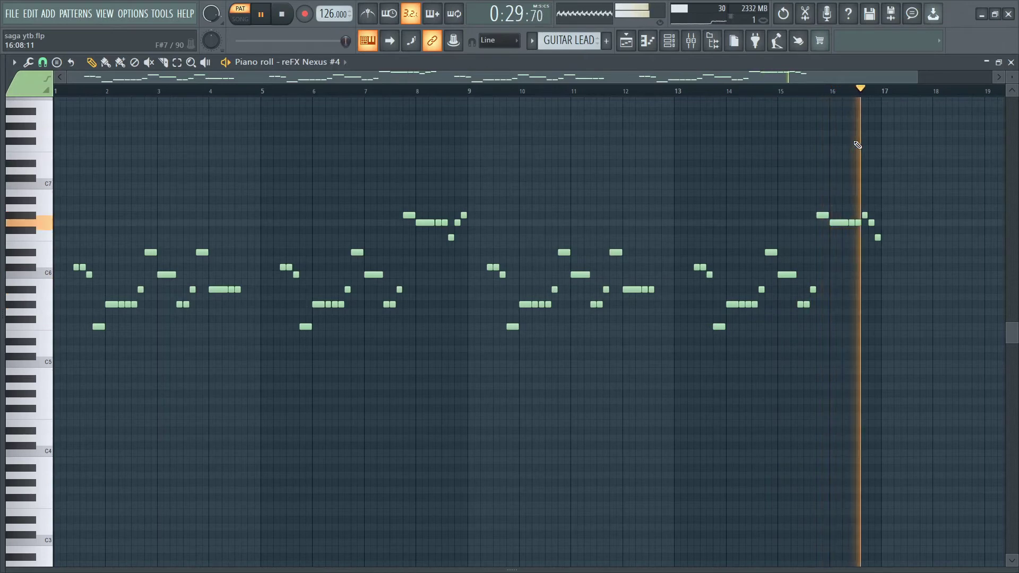
Play the GUITAR LEAD and AMBIENT patterns in the piano roll.
key("space")
key("space")
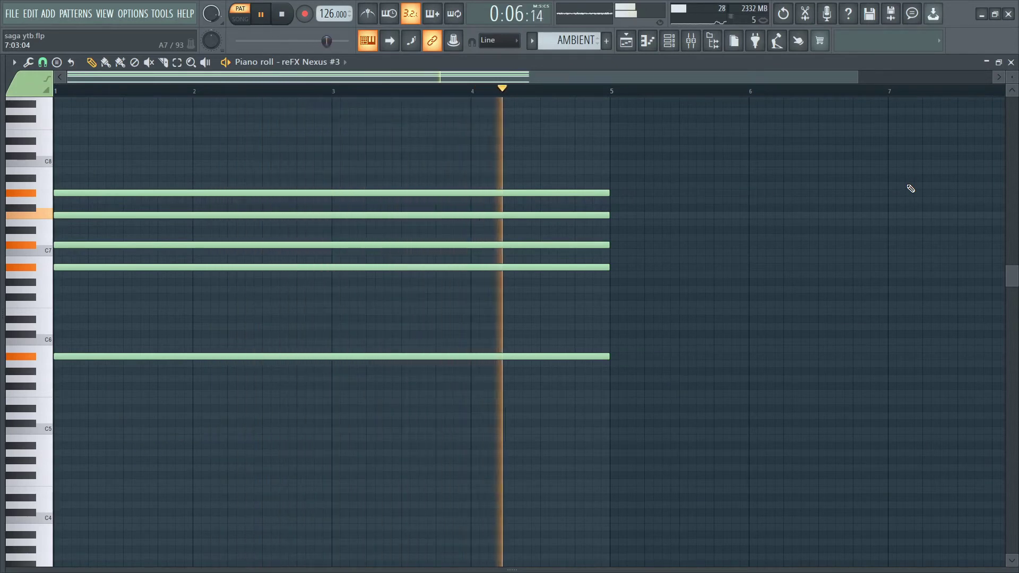
key("space")
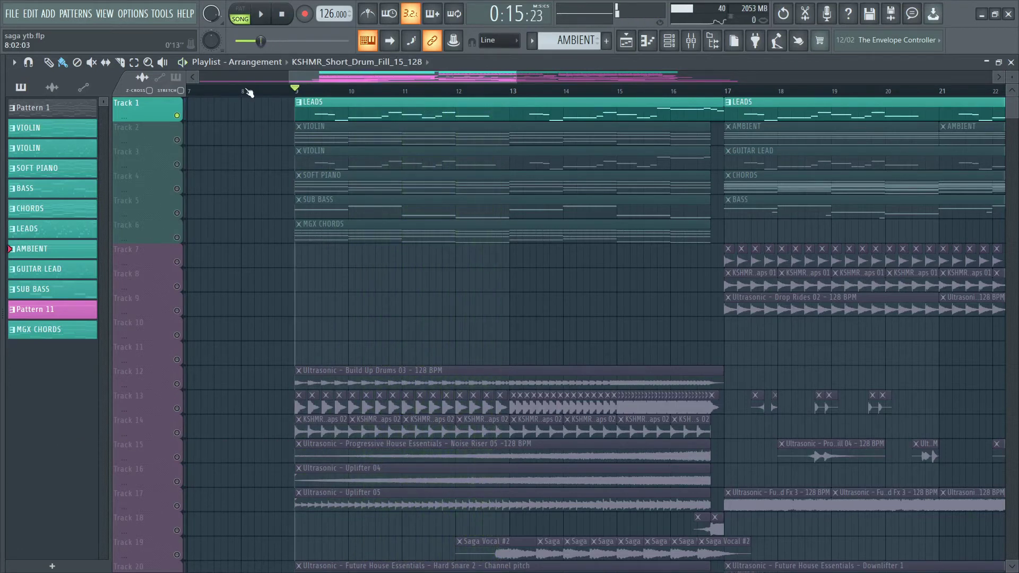
Play Track 1 (LEADS), Track 2 (VIOLIN) and Track 3 (VIOLIN) in solo from bar 9 of the playlist.
key("space")
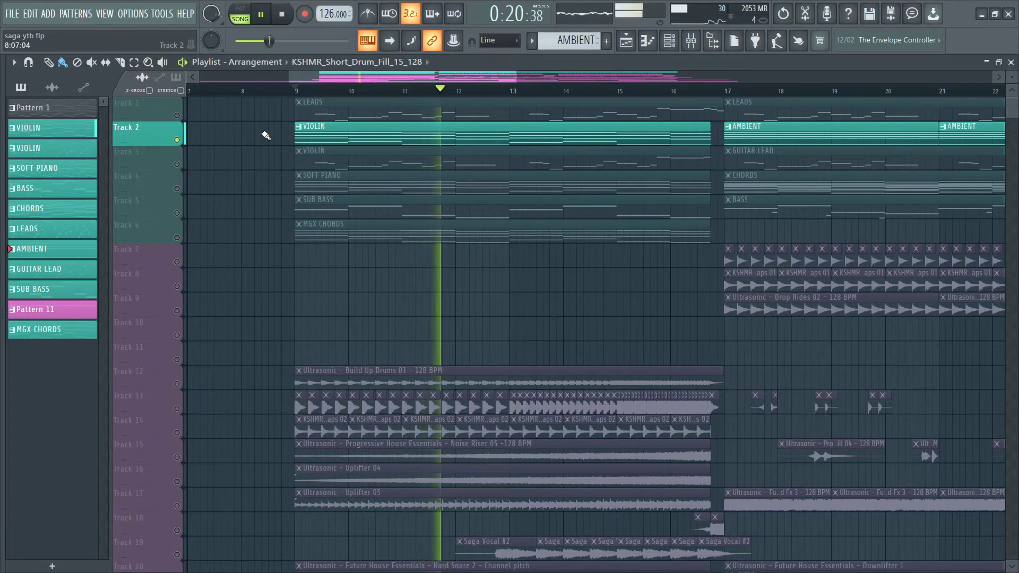
key("space")
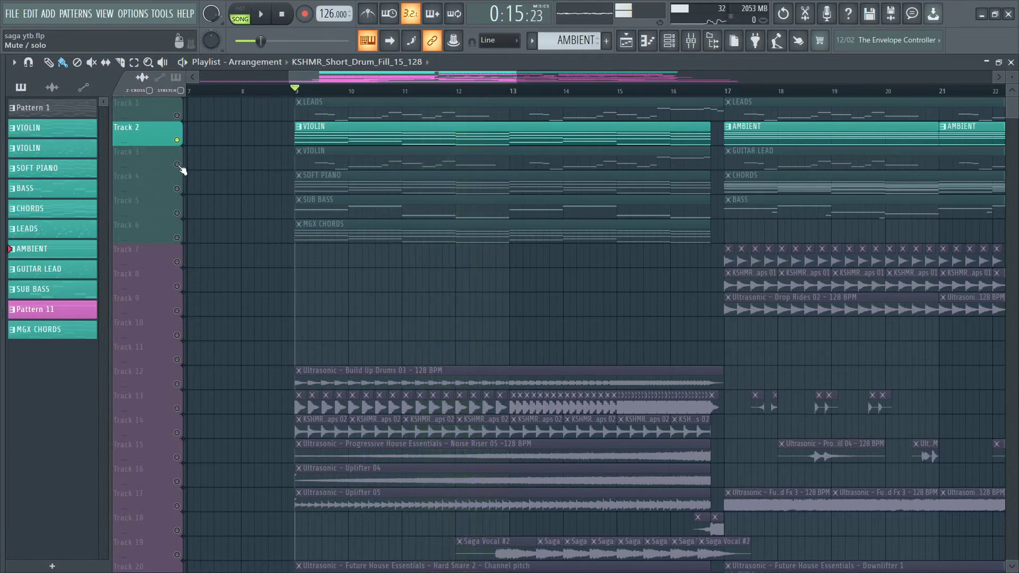
left_click(177, 164, "ctrl")
key("space")
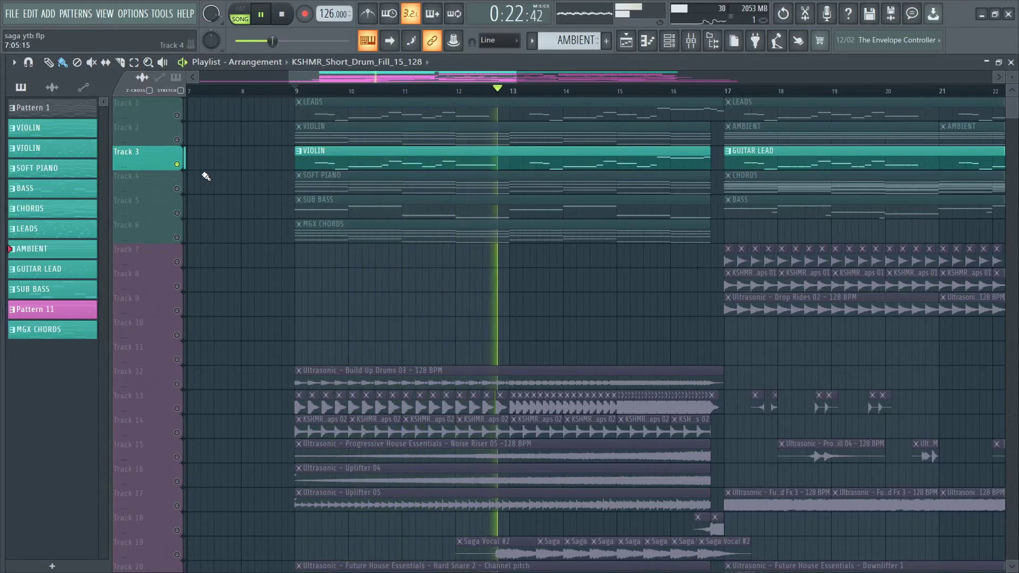
Play Track 4 (SOFT PIANO), Track 5 (SUB BASS) and Track 6 (MGX CHORDS) in solo from bar 9.
left_click(185, 188, "ctrl")
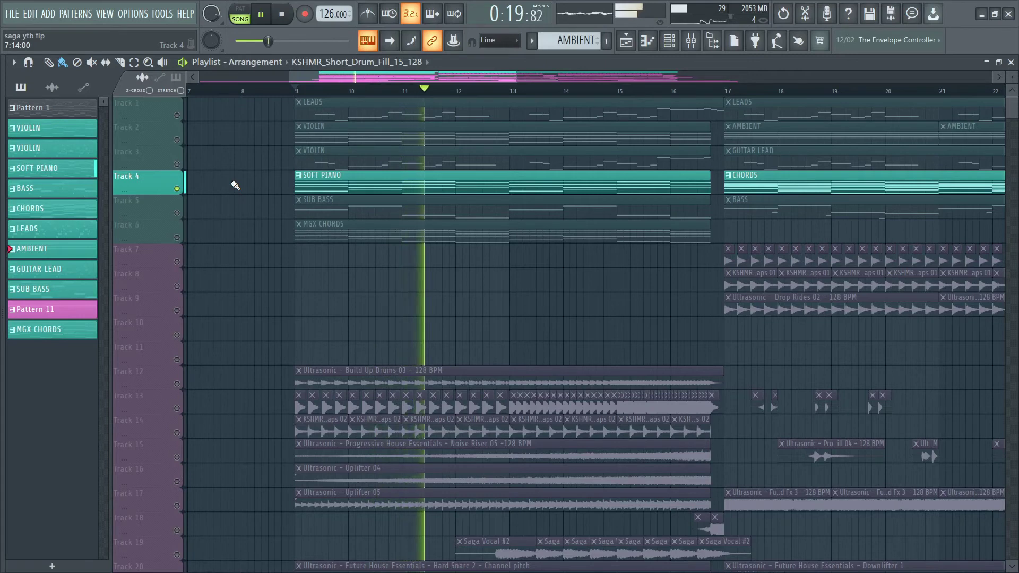
left_click(186, 214)
key("space")
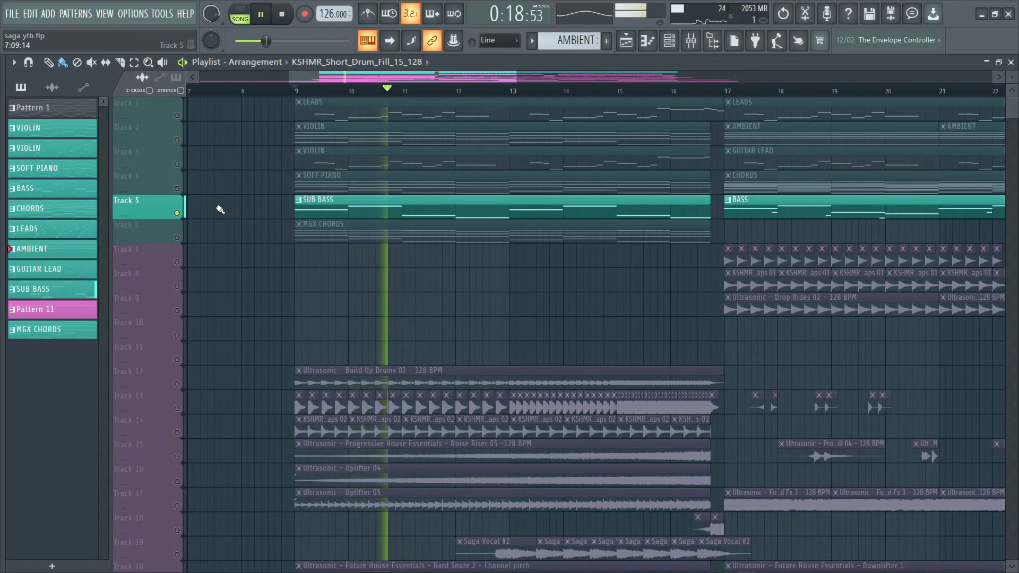
left_click(194, 234)
key("space")
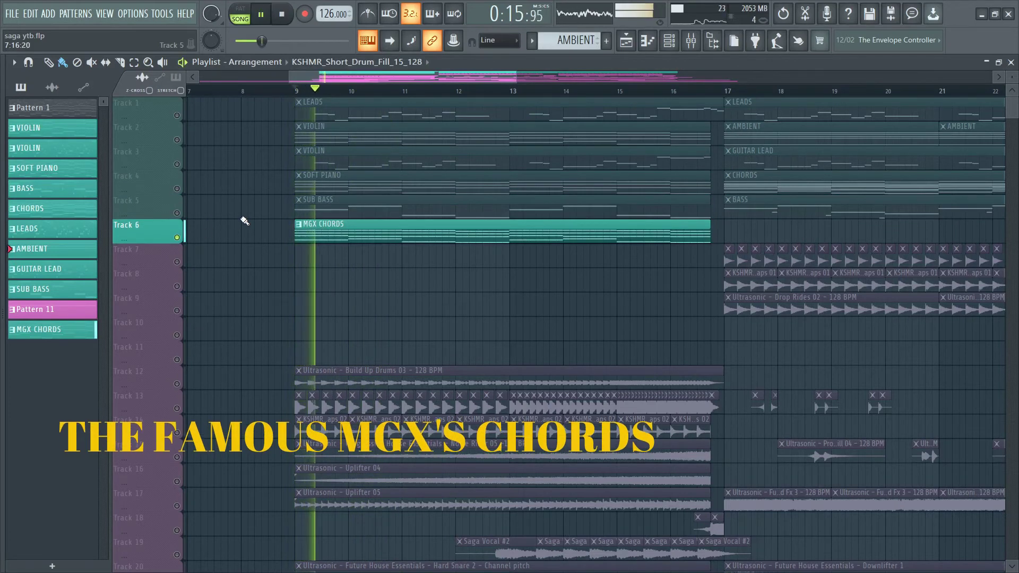